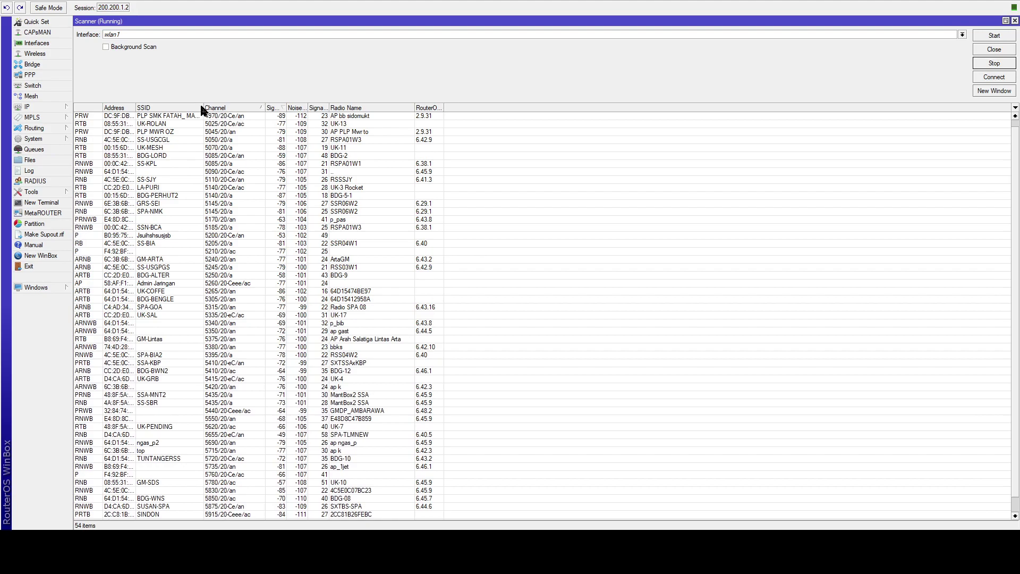
Widen the SSID column and examine the individual networks on channels from 5510 to 5715 MHz
drag(203, 108, 222, 108)
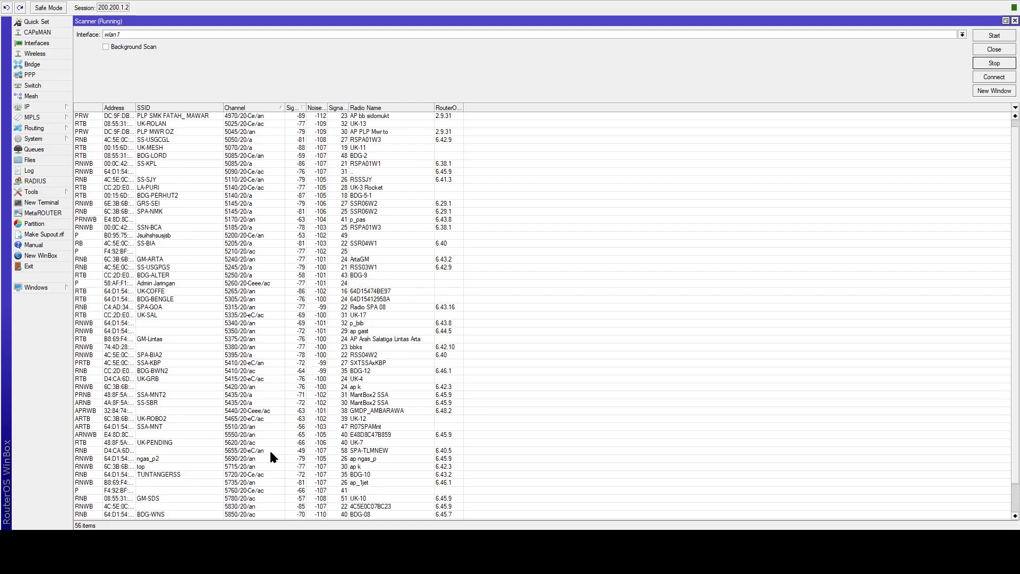
click(246, 443)
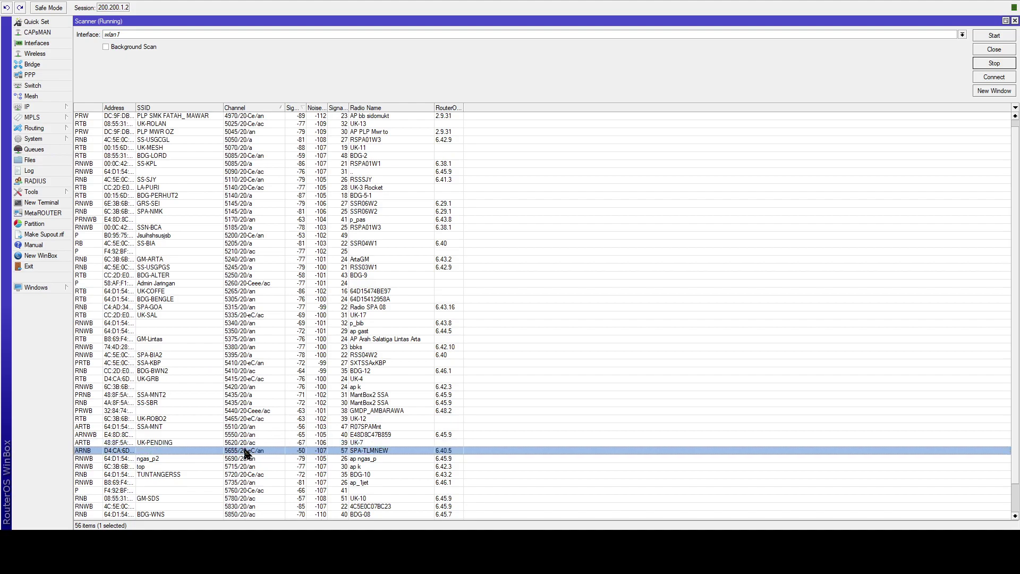
click(254, 459)
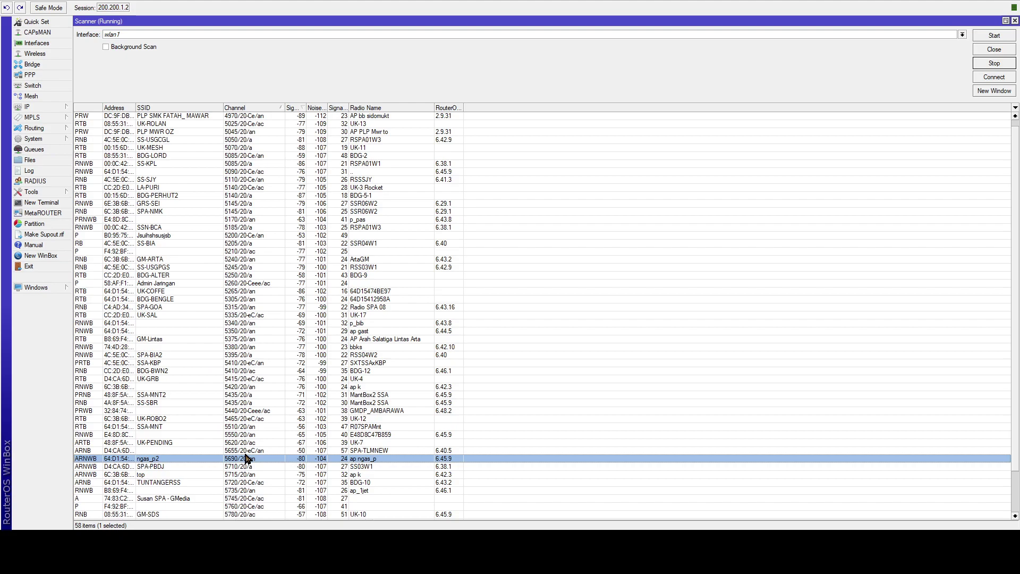
click(240, 427)
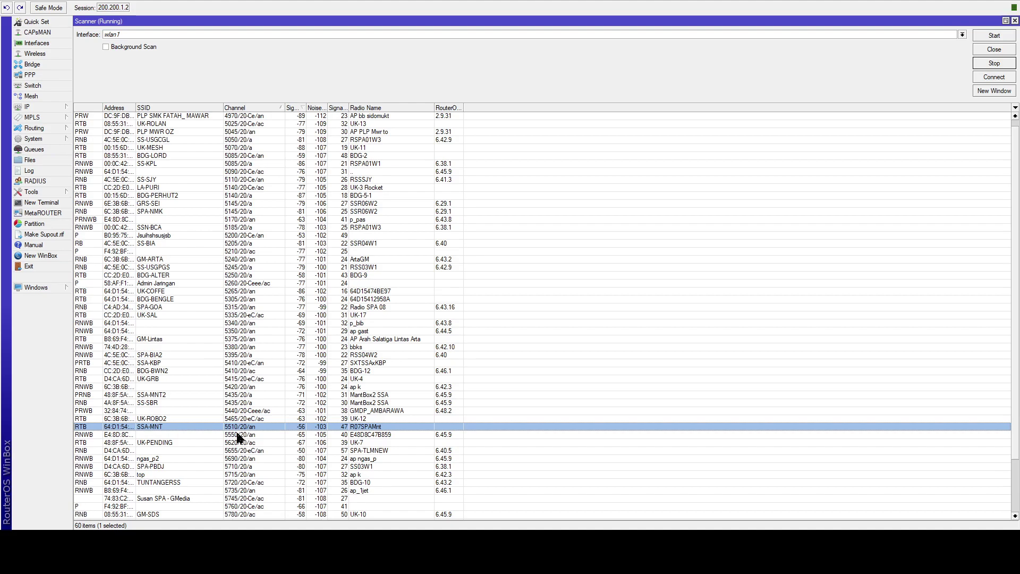
click(237, 436)
click(241, 443)
click(245, 451)
click(243, 459)
click(241, 466)
click(239, 458)
click(237, 450)
click(236, 442)
click(238, 436)
click(255, 427)
Examine the scan results across the full channel range, selecting the networks on 5550 and 5110 MHz
scroll(255, 427, down, 3)
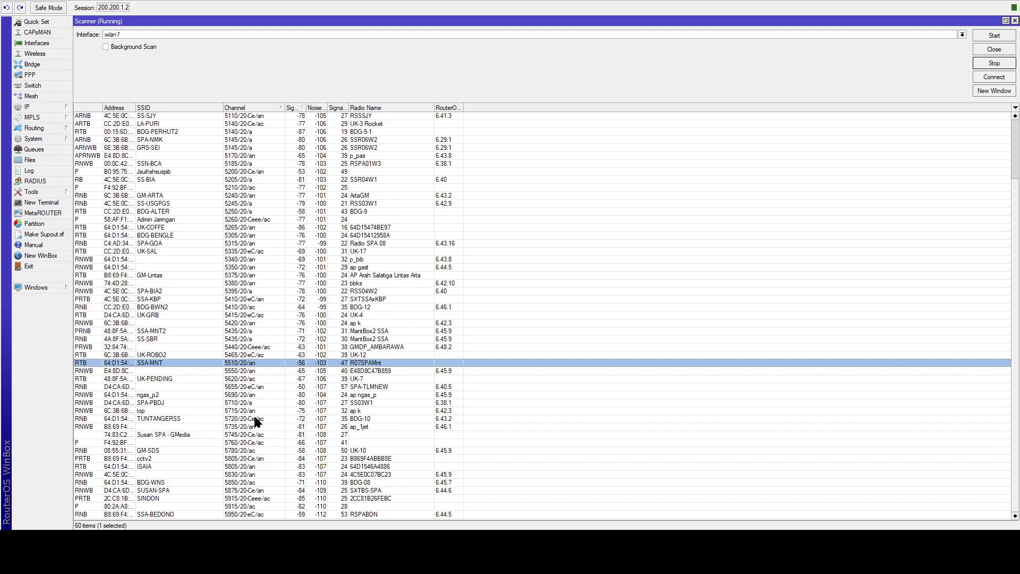
scroll(256, 421, up, 3)
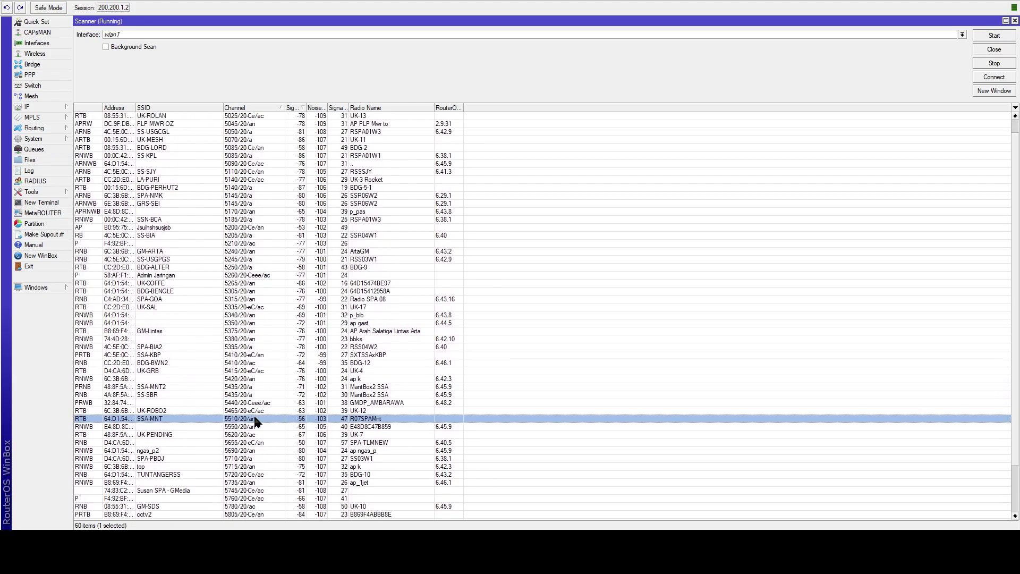
scroll(256, 480, down, 3)
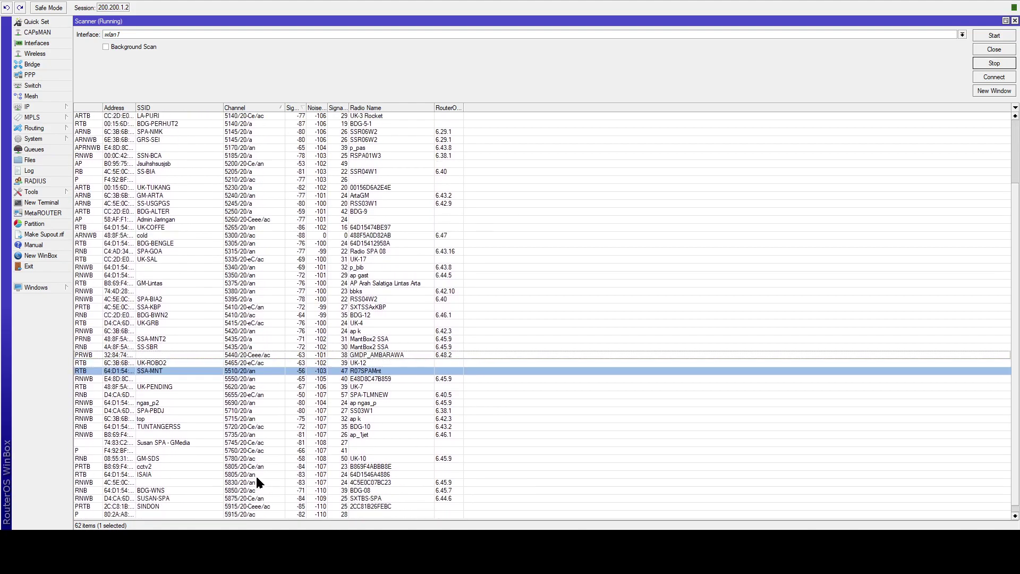
scroll(256, 475, up, 2)
scroll(258, 482, up, 2)
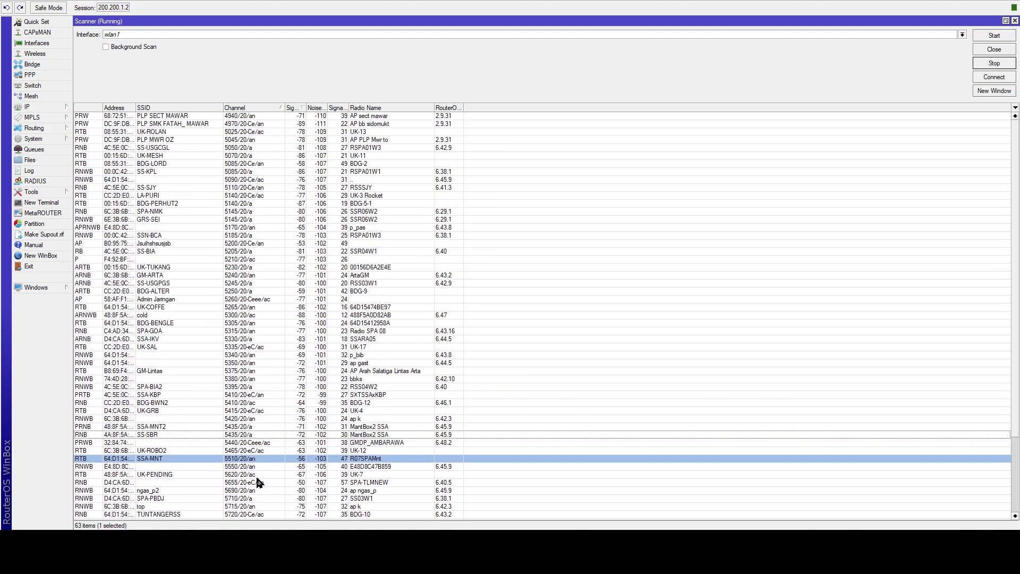
scroll(258, 482, down, 4)
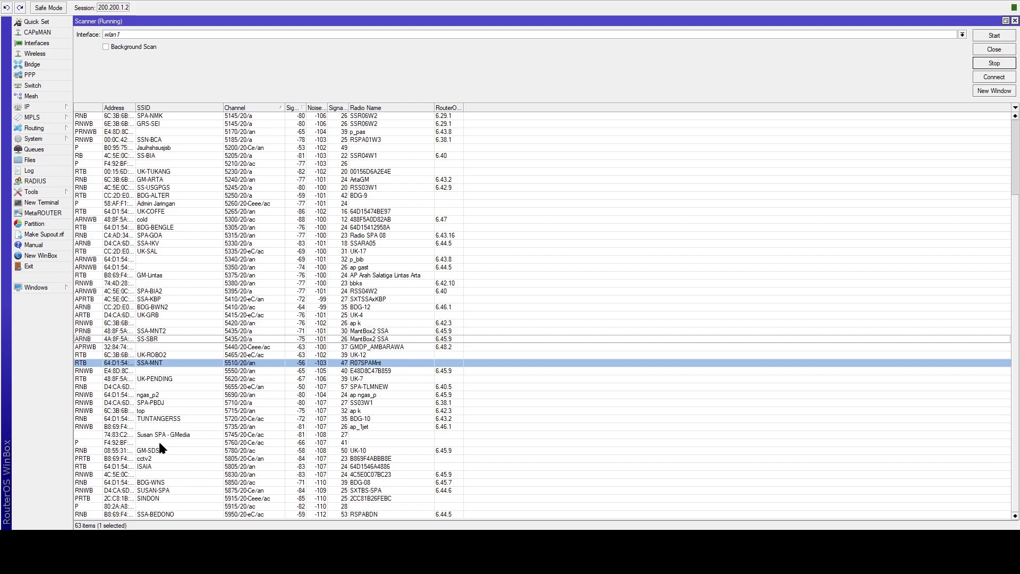
click(242, 372)
scroll(243, 378, up, 4)
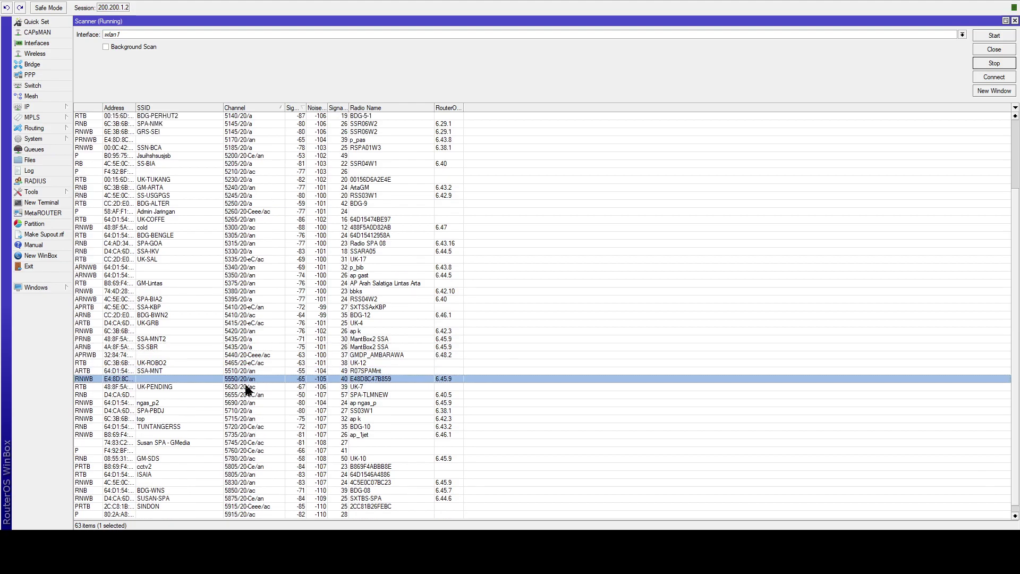
click(261, 187)
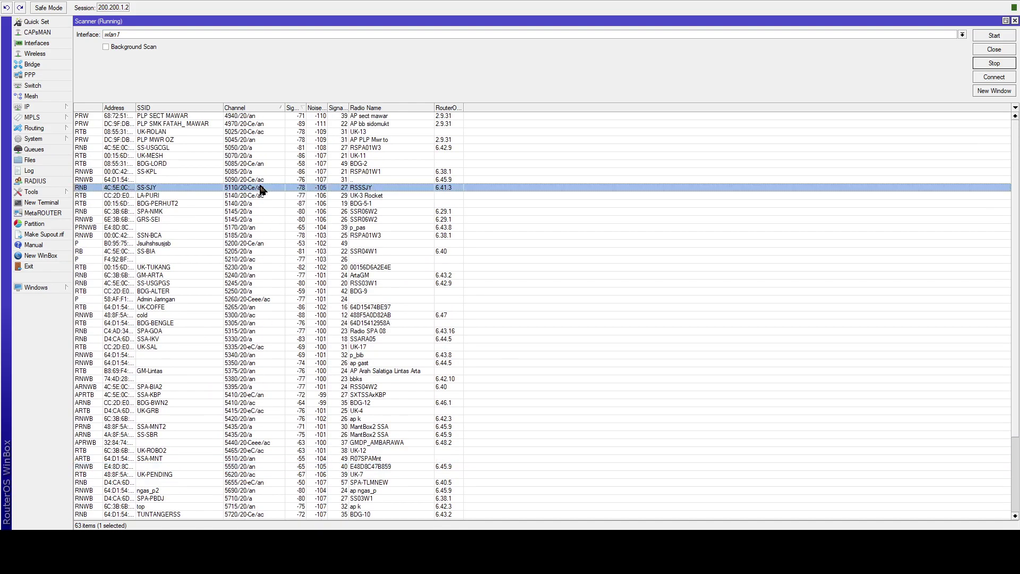
Sort the scan results by signal strength with the strongest first and select the top network
click(301, 108)
click(301, 109)
click(301, 117)
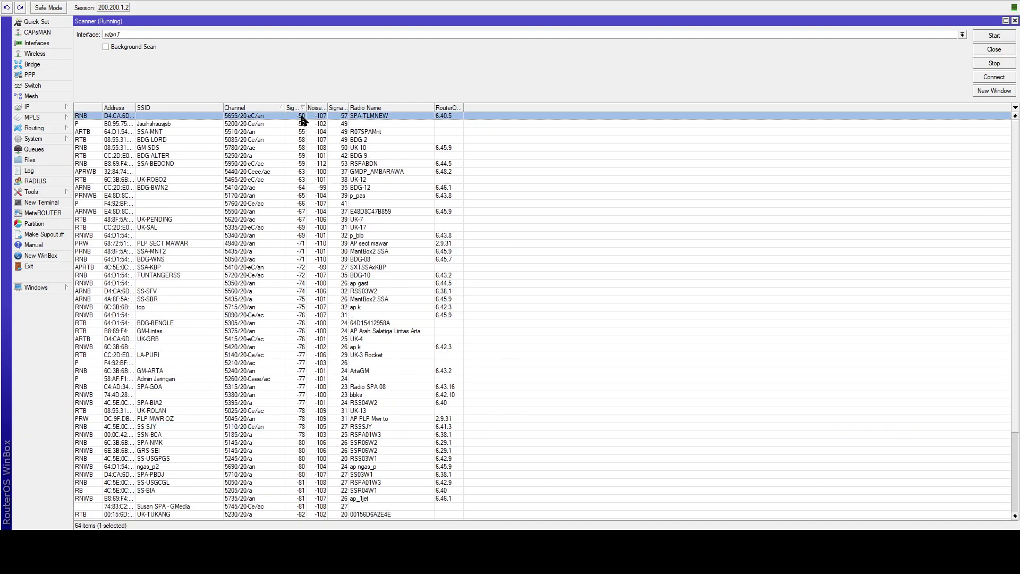
Examine the signal levels of the scanned networks from the strongest down to the weakest
click(305, 170)
click(305, 179)
click(305, 187)
click(305, 202)
scroll(295, 392, down, 3)
scroll(298, 396, down, 2)
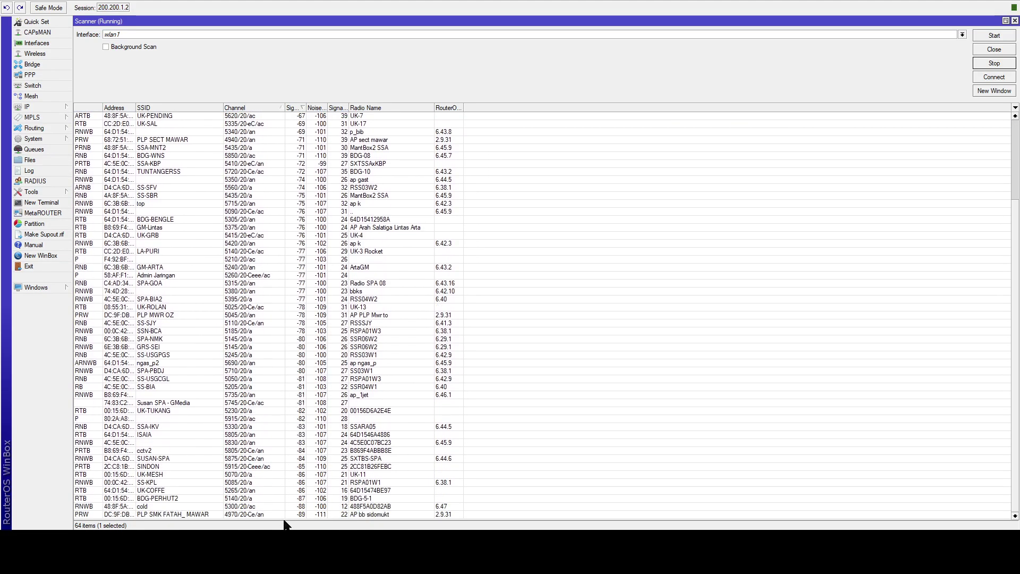
click(301, 514)
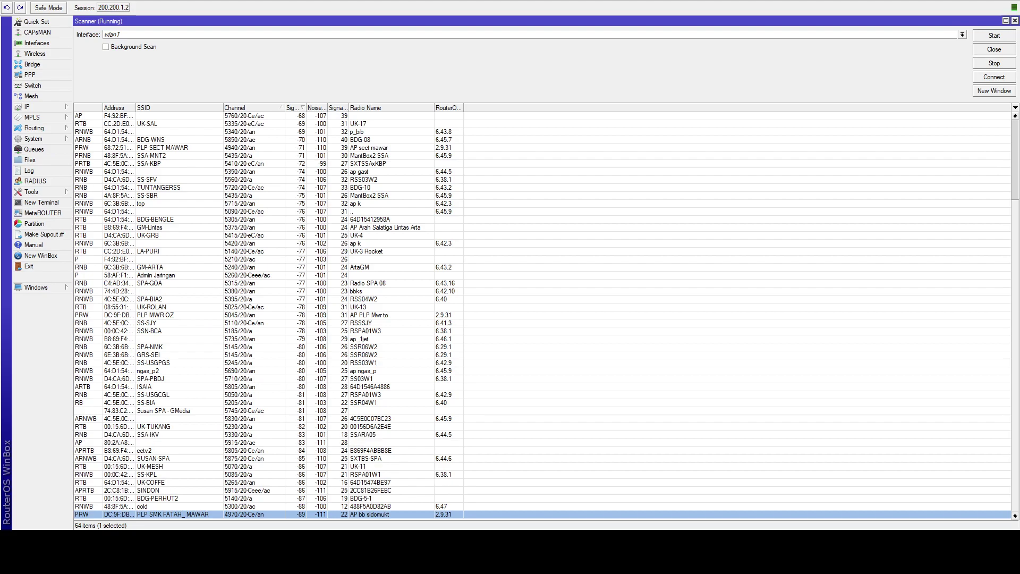
scroll(542, 313, up, 5)
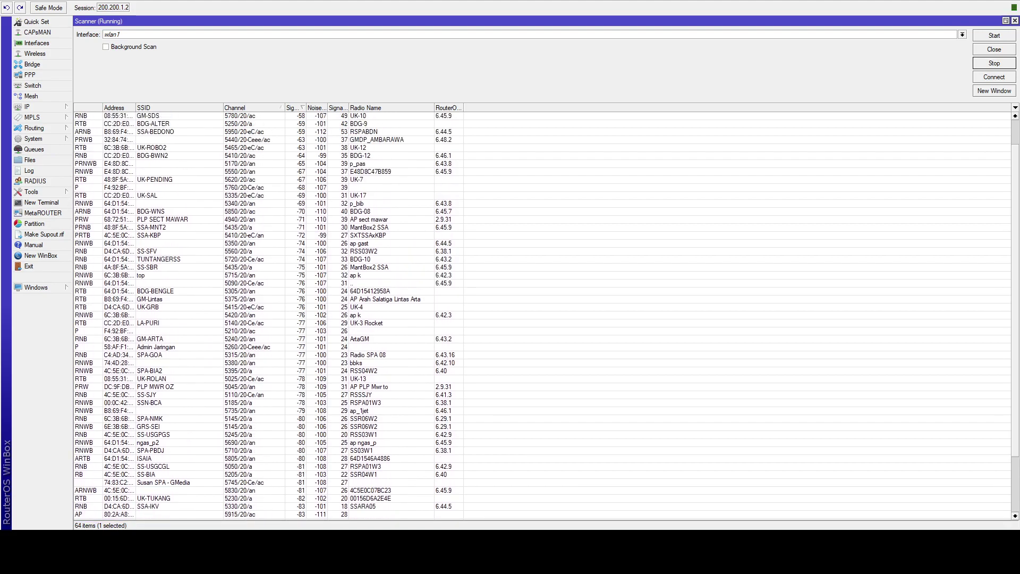
scroll(541, 314, down, 5)
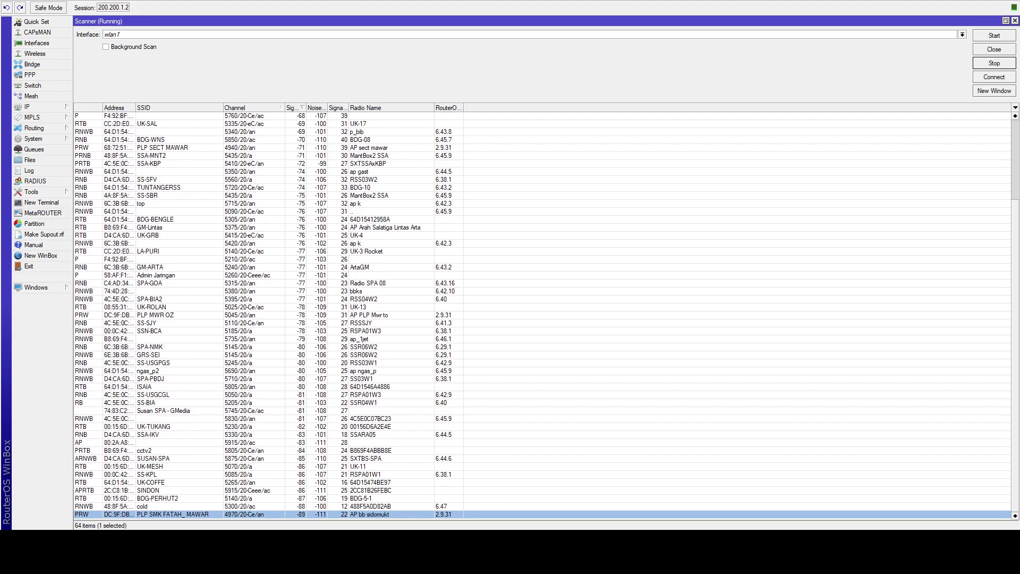
Examine the weaker-signal entries, selecting SS-BIA and the GMedia network on 5745 MHz, and compare them with the full list
click(221, 404)
key(ctrl+a)
click(221, 403)
scroll(233, 453, up, 1)
scroll(232, 453, up, 4)
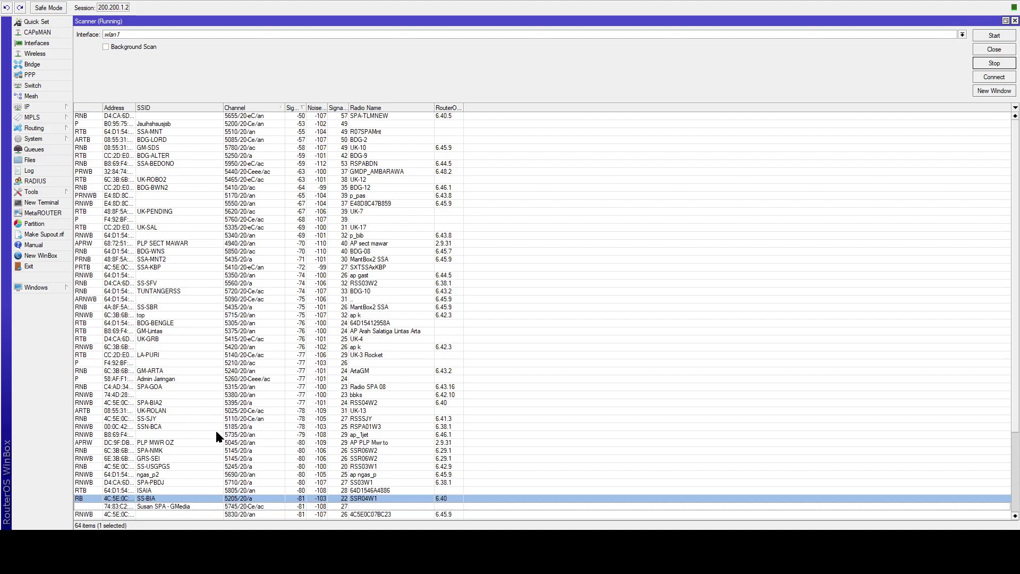
scroll(215, 431, down, 3)
scroll(216, 435, down, 2)
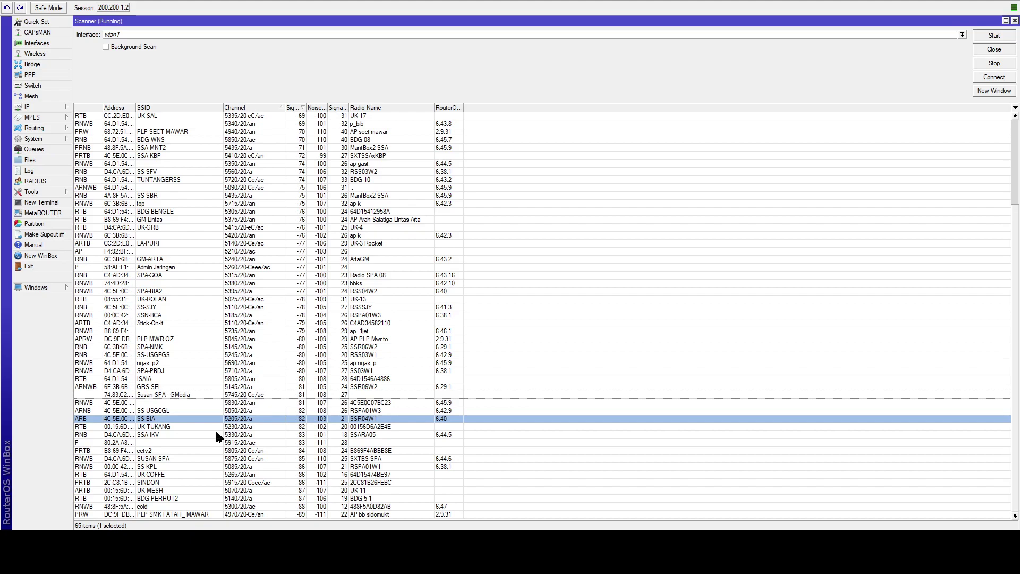
click(194, 395)
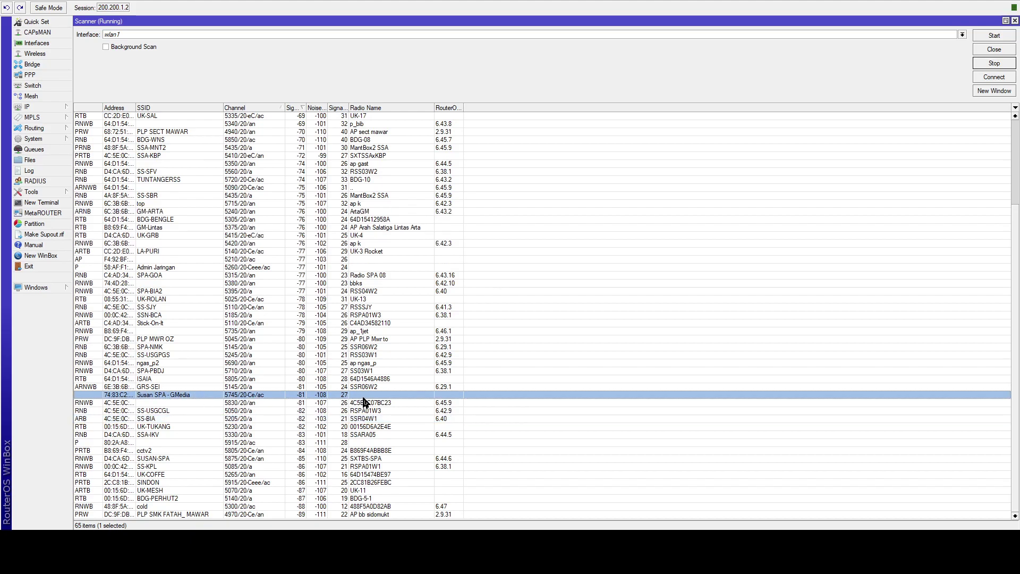
scroll(365, 402, up, 5)
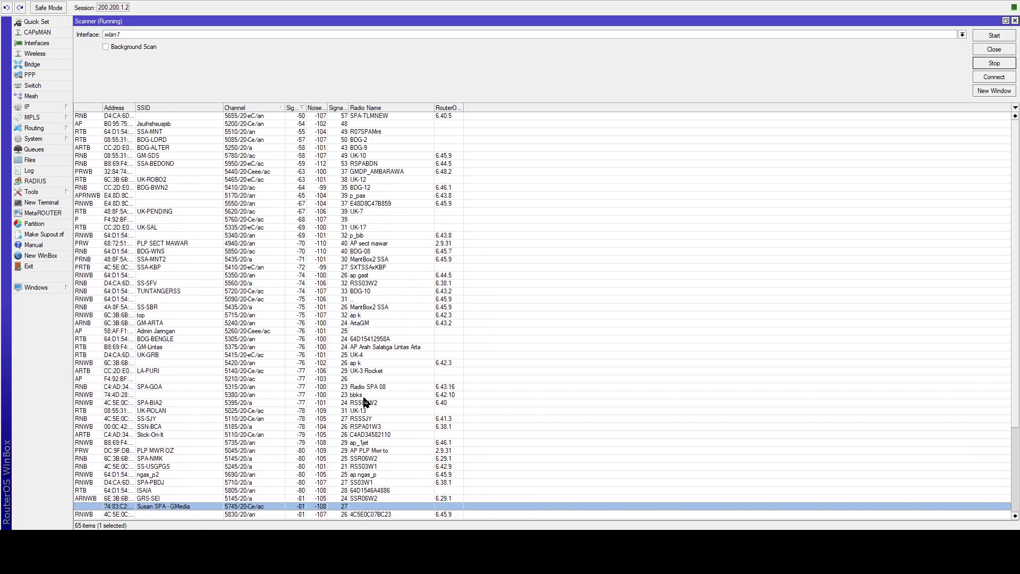
Sort the scan results by channel and view the details of the PLP SMK FATAH_ MAWAR access point
click(261, 108)
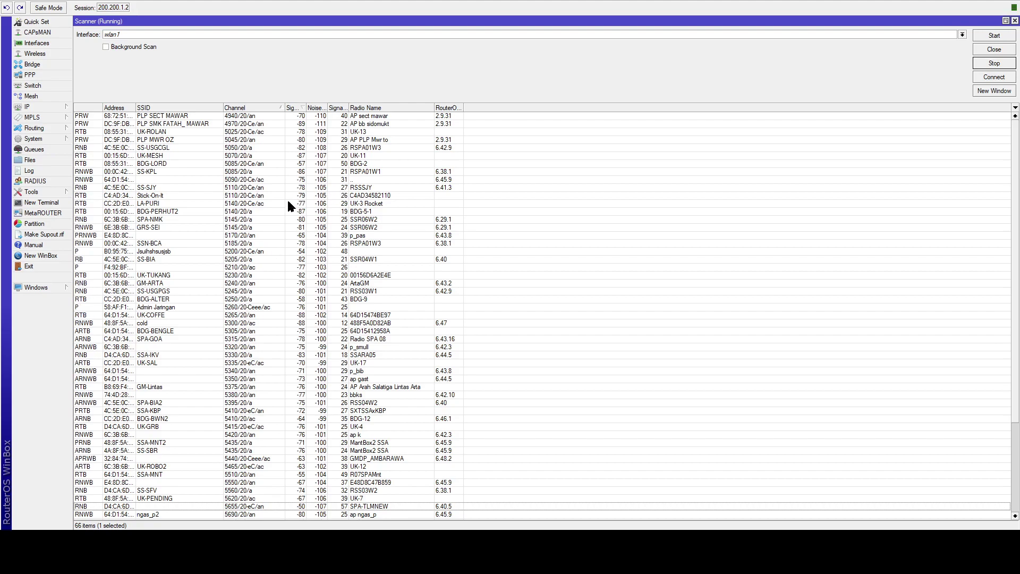
double_click(246, 125)
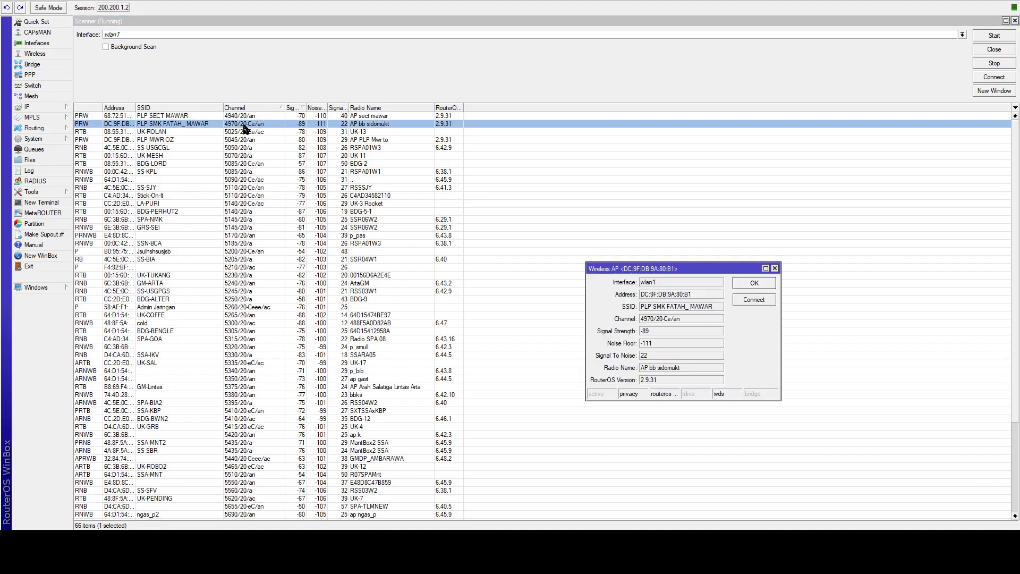
click(774, 268)
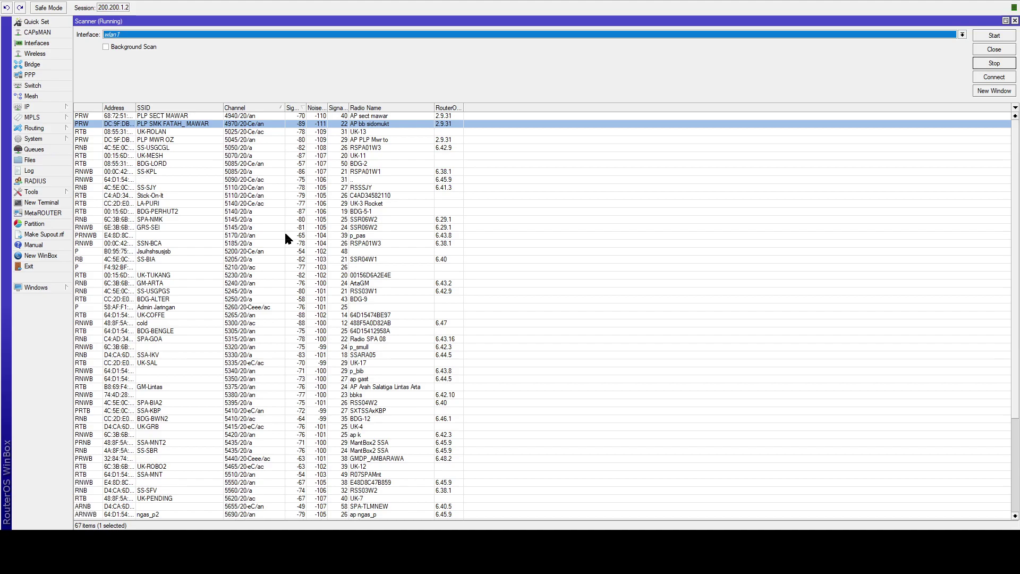
Review the channel-sorted networks one by one from PLP SECT MAWAR on 4940 MHz to SSA-BEDONO on 5950 MHz
scroll(285, 237, down, 6)
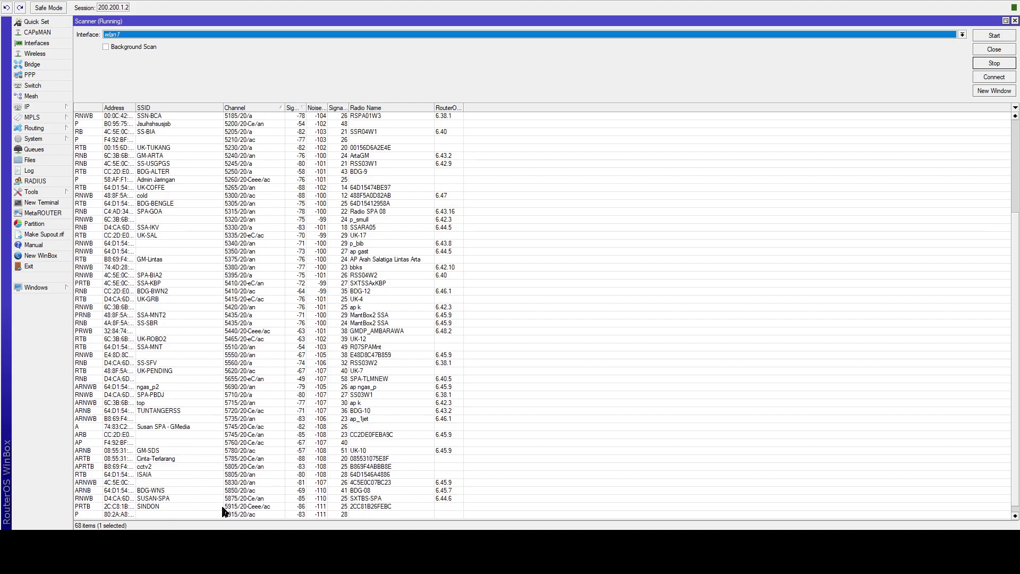
scroll(223, 512, up, 6)
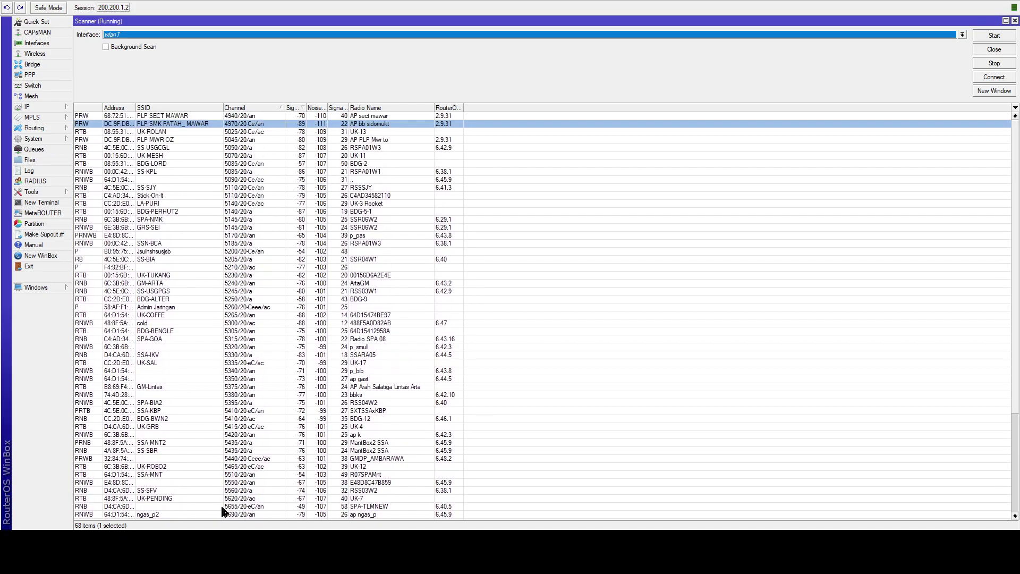
click(178, 116)
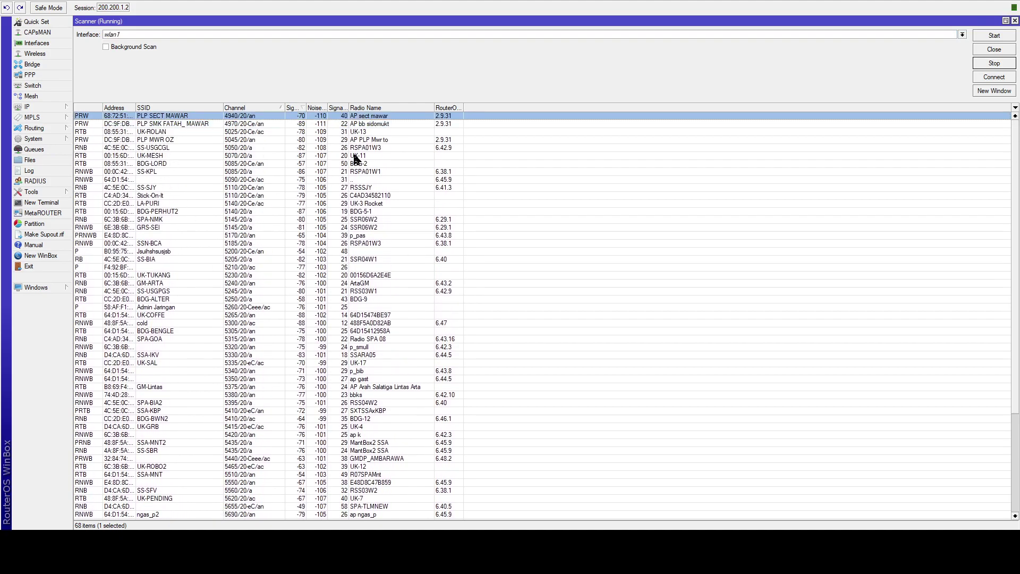
key(Down)
key(Down)
key(Down)
key(Down)
key(Down)
key(Down)
key(Down)
key(Down)
key(Down)
key(Down)
key(Down)
key(Down)
key(Down)
key(Down)
key(Down)
key(Down)
key(Down)
key(Down)
key(Down)
key(Down)
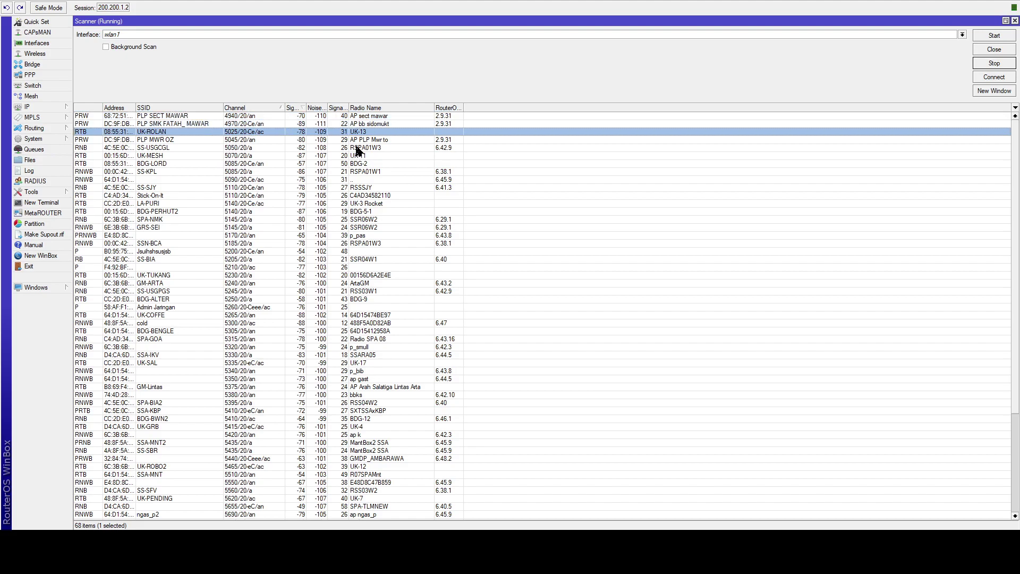
key(Down)
key(Down)
key(Down)
key(Down)
key(Down)
key(Down)
key(Down)
key(Down)
key(Down)
key(Down)
key(Down)
key(Down)
key(Down)
key(Down)
key(Down)
key(Down)
key(Down)
key(Down)
key(Down)
key(Down)
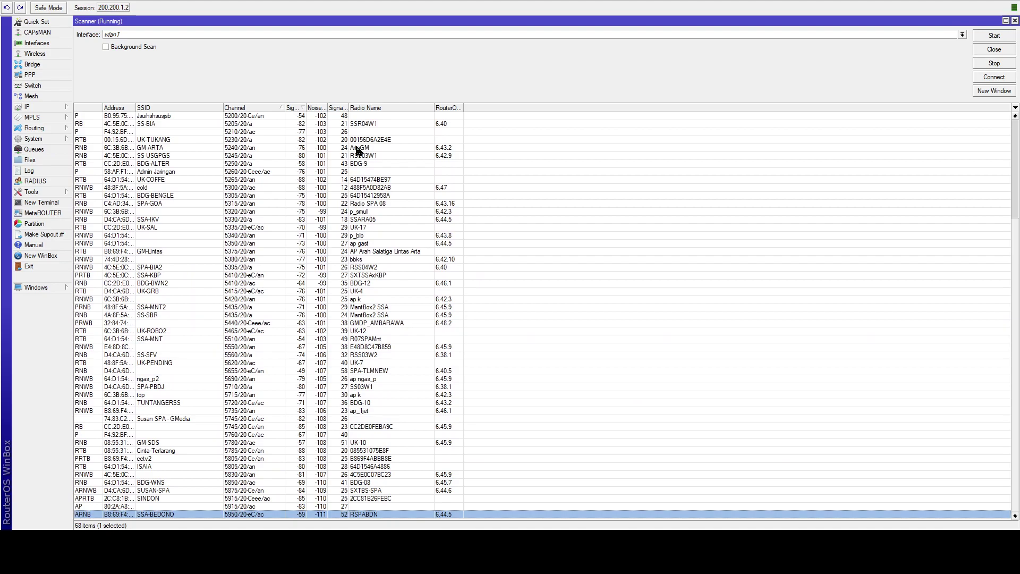
Review the networks in reverse channel order, back to PLP SECT MAWAR on 4940 MHz
key(Up)
key(Up)
key(Up)
key(Up)
key(Up)
key(Up)
key(Up)
key(Up)
key(Up)
key(Up)
key(Up)
key(Up)
key(Up)
key(Up)
key(Up)
key(Up)
key(Up)
key(Up)
key(Up)
key(Up)
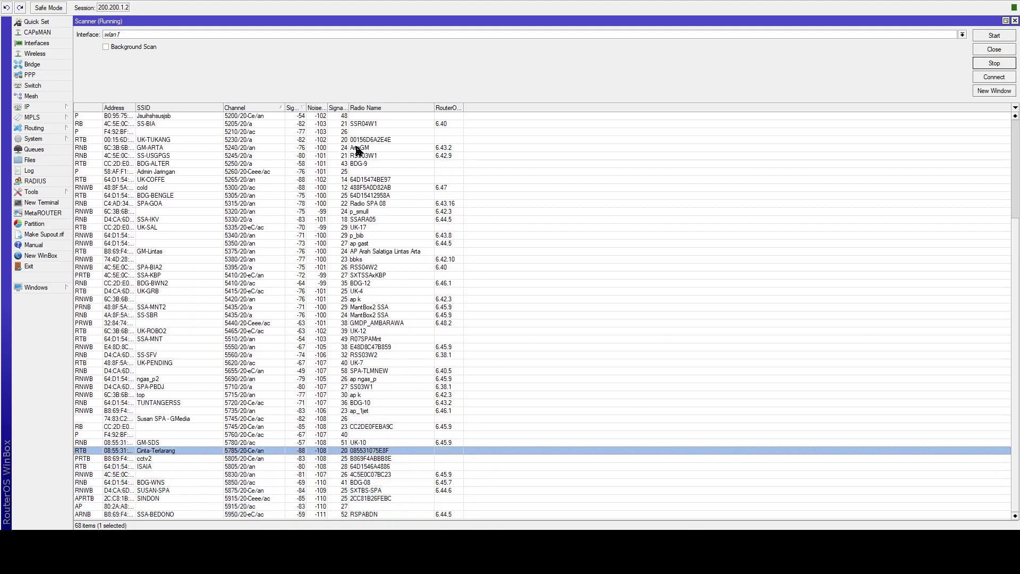
key(Up)
key(Up)
key(Up)
key(Up)
key(Up)
key(Up)
key(Up)
key(Up)
key(Up)
key(Up)
key(Up)
key(Up)
key(Up)
key(Up)
key(Up)
key(Up)
key(Up)
key(Up)
key(Up)
key(Up)
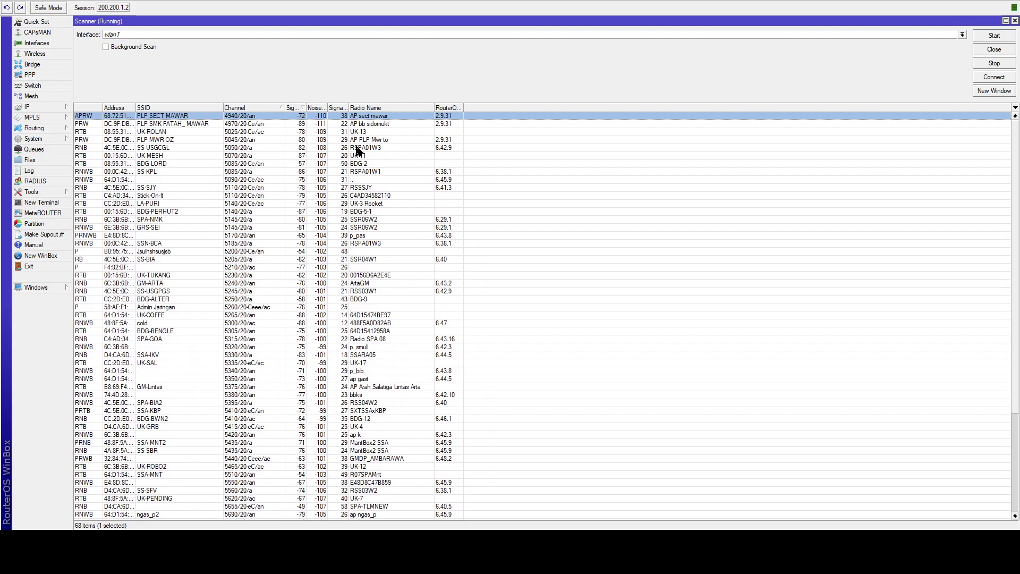
Step through the channel-sorted networks again in ascending order, from PLP SECT MAWAR on 4940 MHz to SSA-BEDONO on 5950 MHz
key(Down)
key(Down)
key(Down)
key(Down)
key(Down)
key(Down)
key(Down)
key(Down)
key(Down)
key(Down)
key(Down)
key(Down)
key(Down)
key(Down)
key(Down)
key(Down)
key(Down)
key(Down)
key(Down)
key(Down)
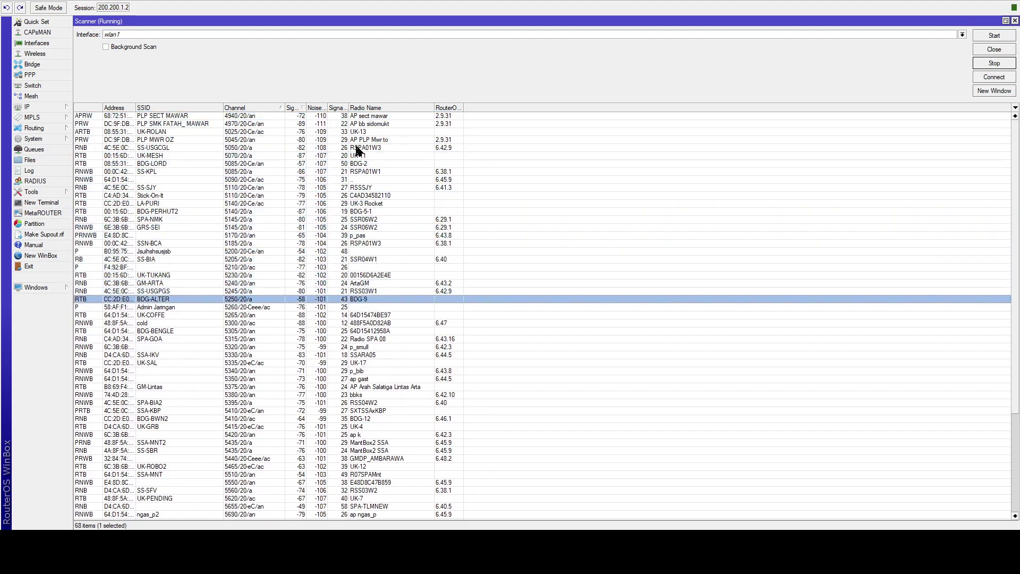
key(Down)
key(Down)
key(Down)
key(Down)
key(Down)
key(Down)
key(Down)
key(Down)
key(Down)
key(Down)
key(Down)
key(Down)
key(Down)
key(Down)
key(Down)
key(Down)
key(Down)
key(Down)
key(Down)
key(Down)
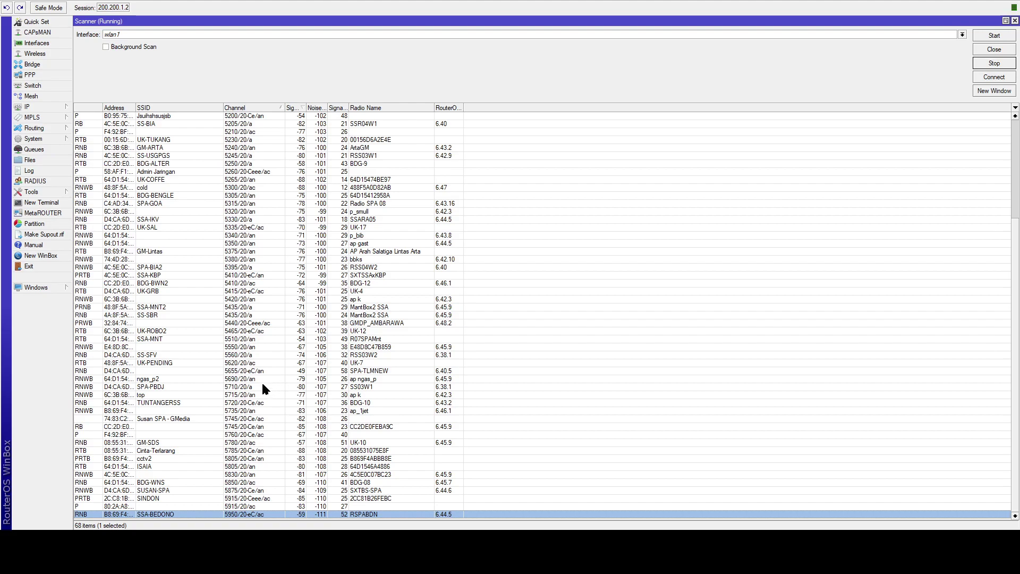
Select PLP SECT MAWAR on 4940 MHz and look over the list down to the highest channels
scroll(263, 381, up, 6)
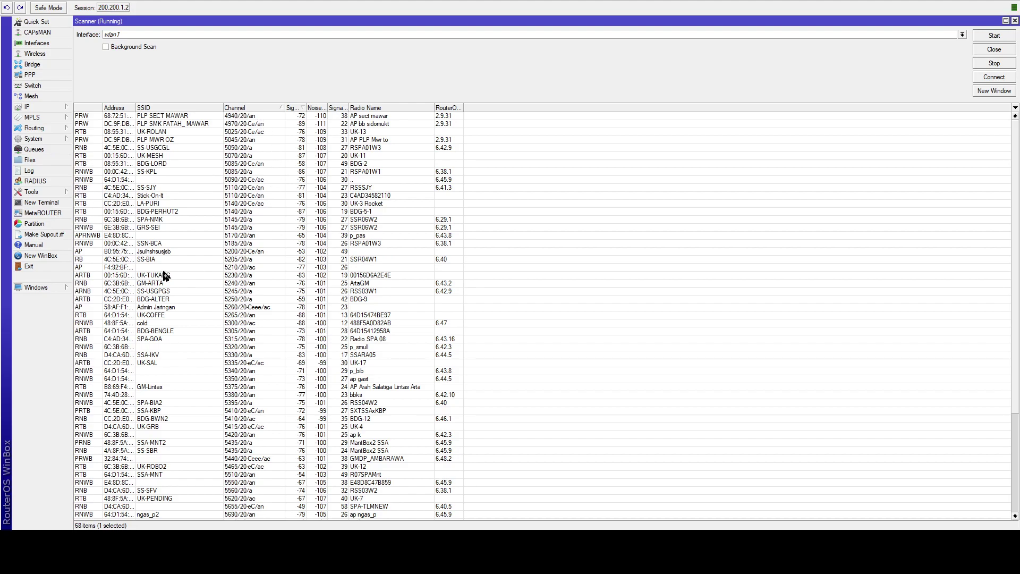
click(175, 117)
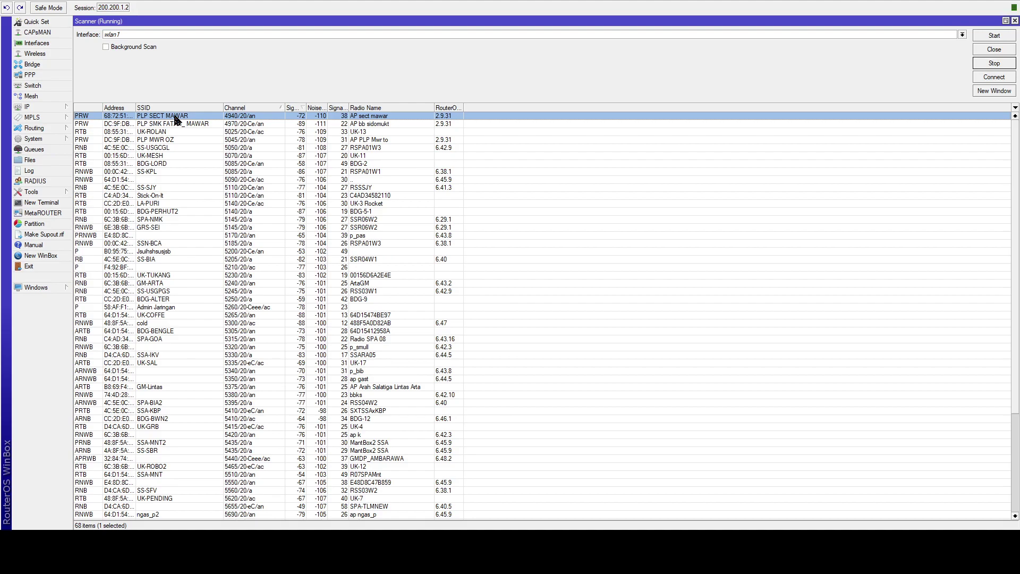
scroll(209, 275, down, 6)
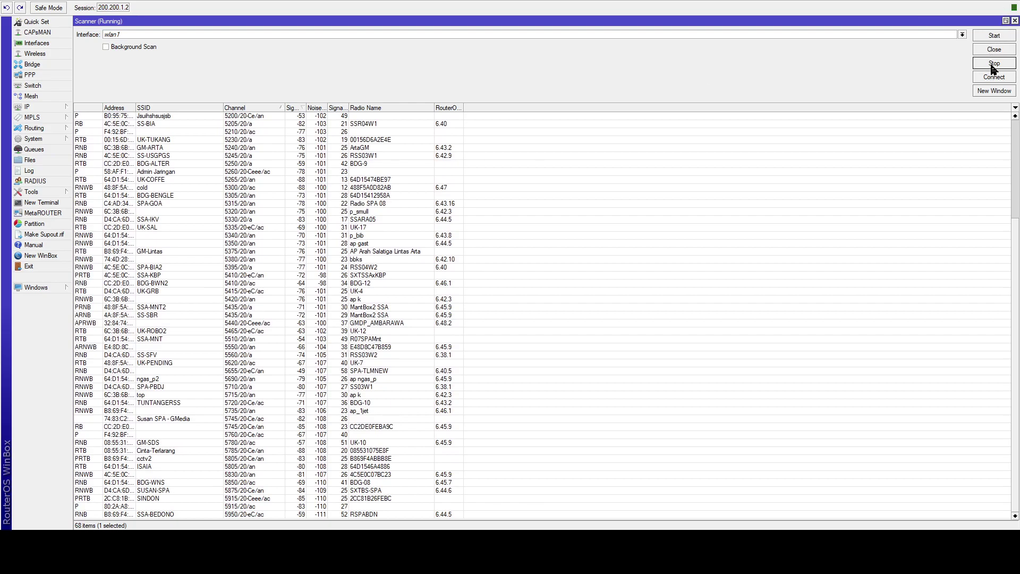
Select the SPA-NMK network on 5145 MHz among the lower-channel scan results
scroll(215, 317, up, 6)
click(278, 217)
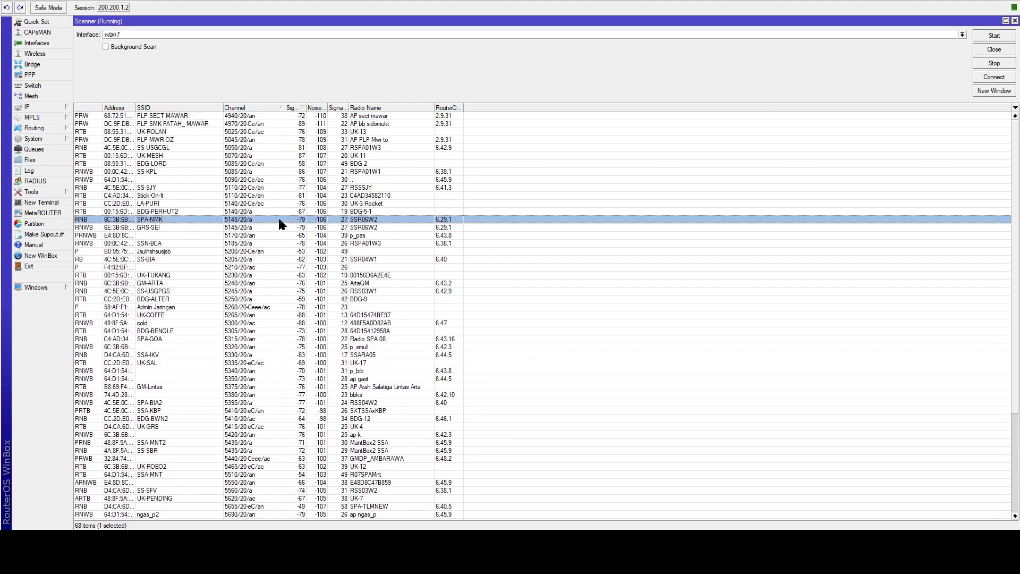
key(ctrl+a)
click(279, 219)
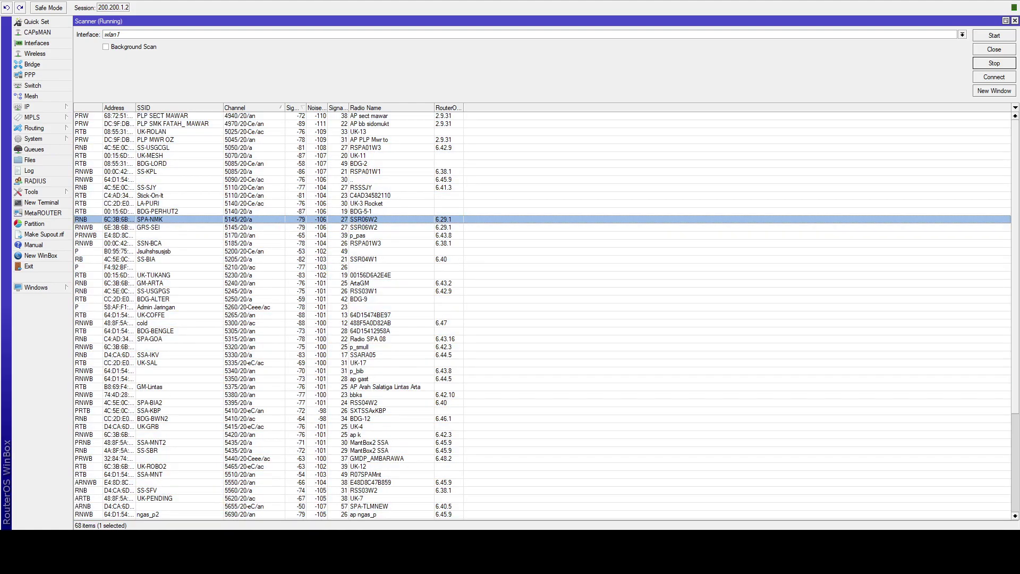